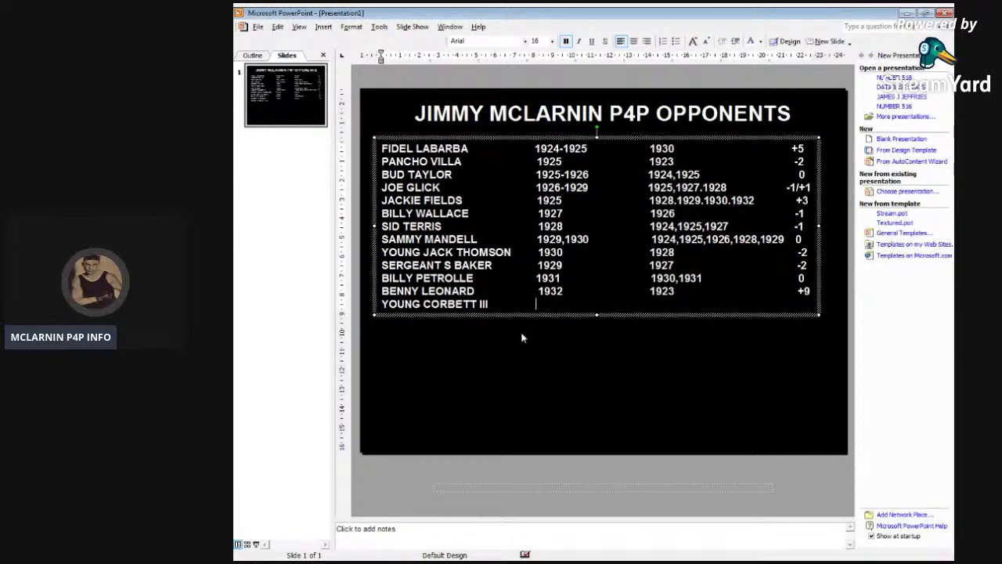
Complete the YOUNG CORBETT III row with 1933, 1929,1930 and -3, aligned under the existing columns
{"action": "type", "text": "1933"}
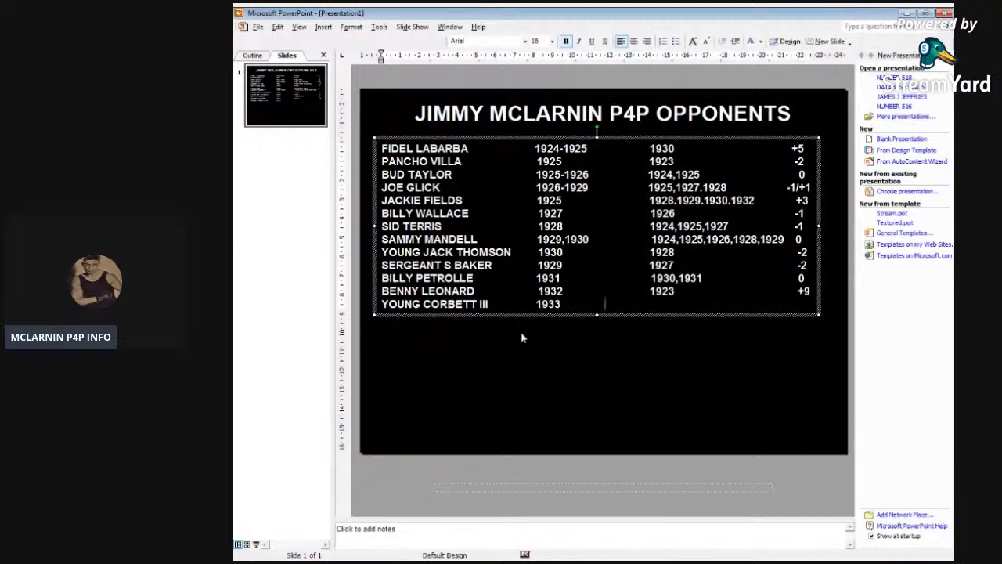
{"action": "type", "text": "                              1929"}
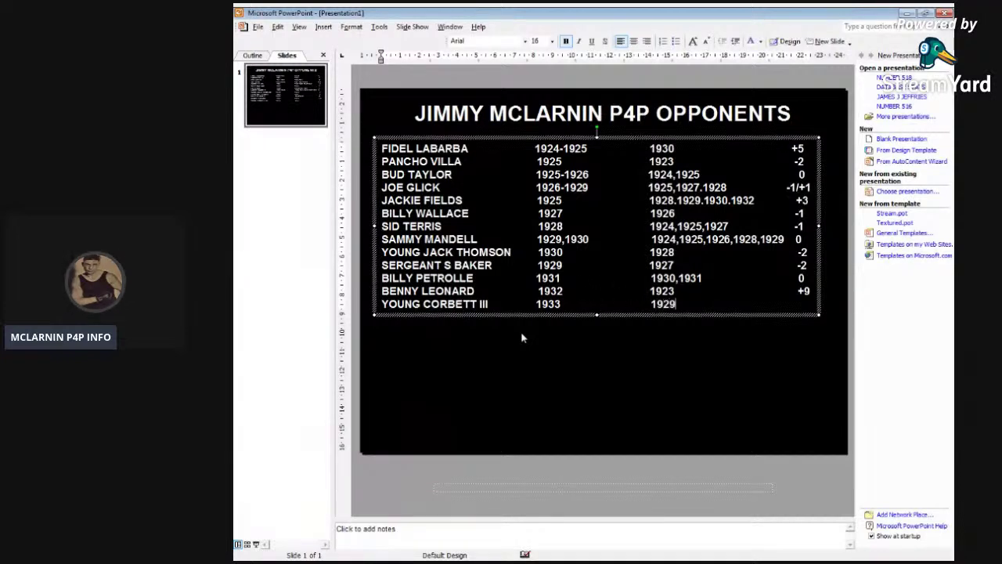
{"action": "type", "text": ",1930     "}
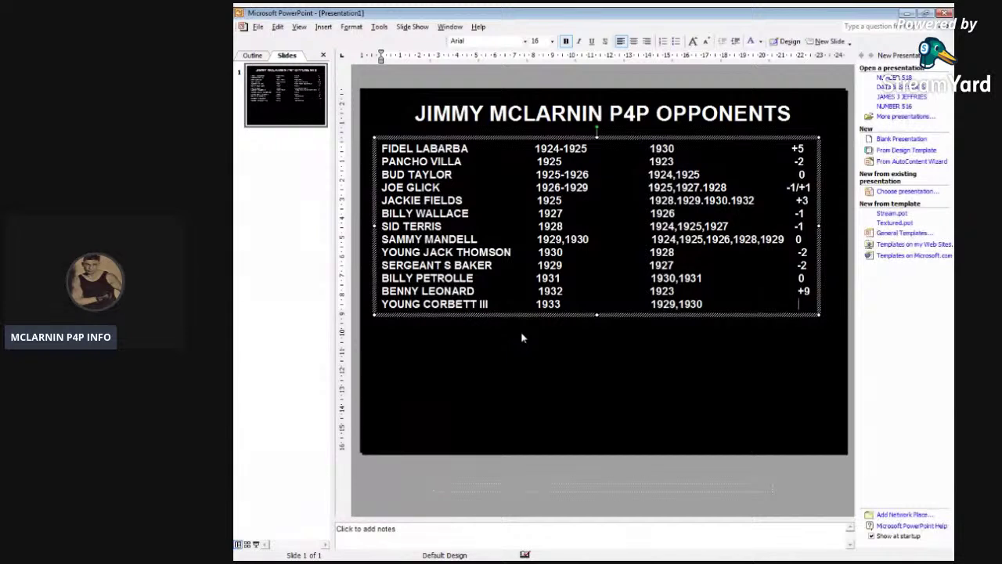
{"action": "type", "text": "                           -"}
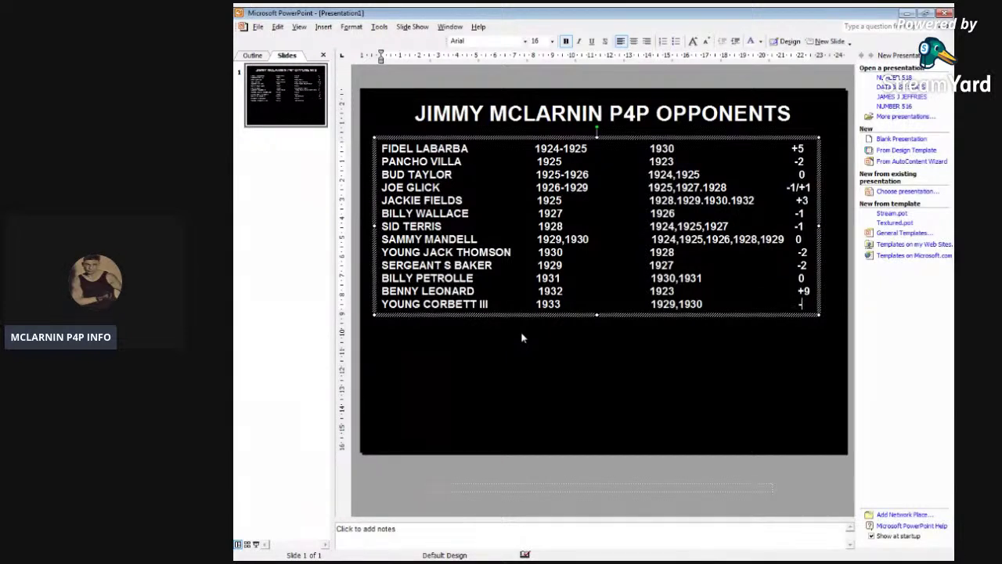
{"action": "type", "text": "3"}
{"action": "key", "text": "Return"}
Add a BARNEY ROSS row below Young Corbett III with 1934, 1933,1934,1935,1936 and 0 in the aligned columns
{"action": "type", "text": "BARNEY ROSS"}
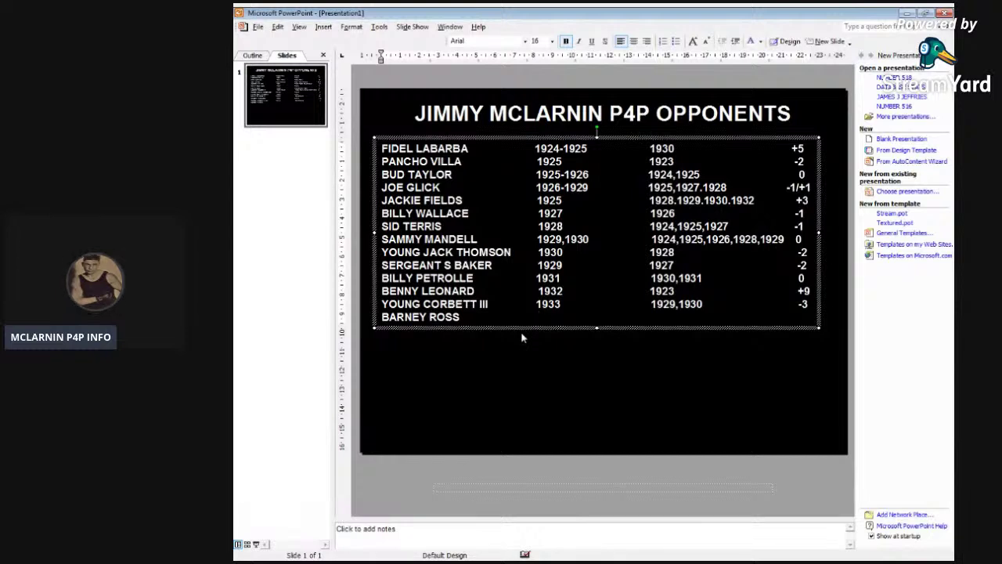
{"action": "type", "text": " 1934"}
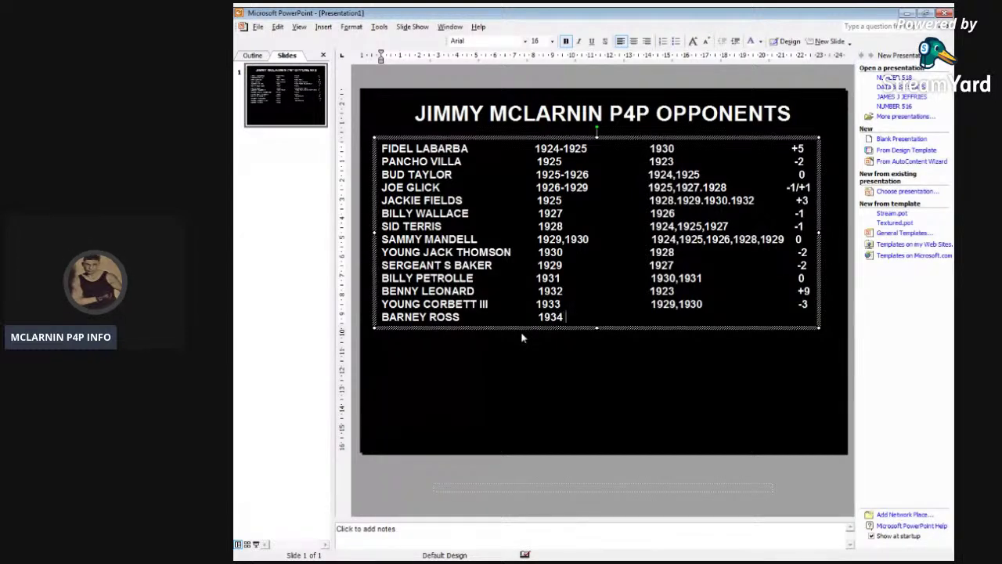
{"action": "key", "text": "Tab"}
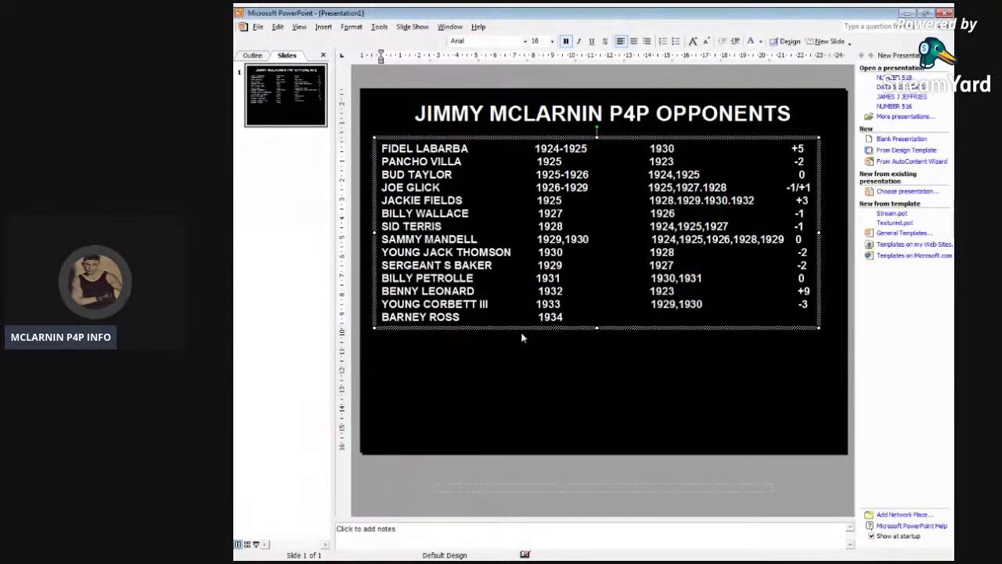
{"action": "type", "text": "19"}
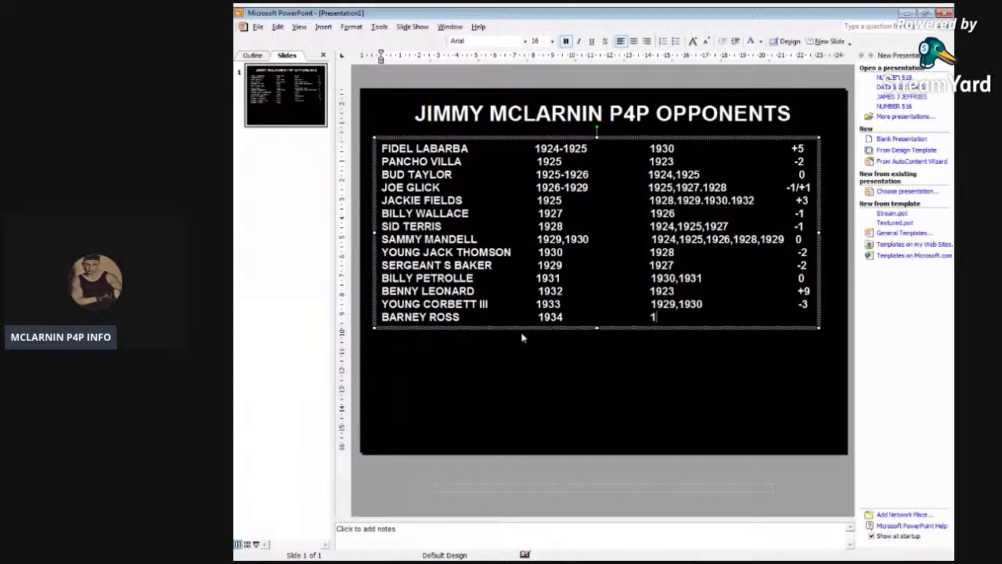
{"action": "type", "text": "33"}
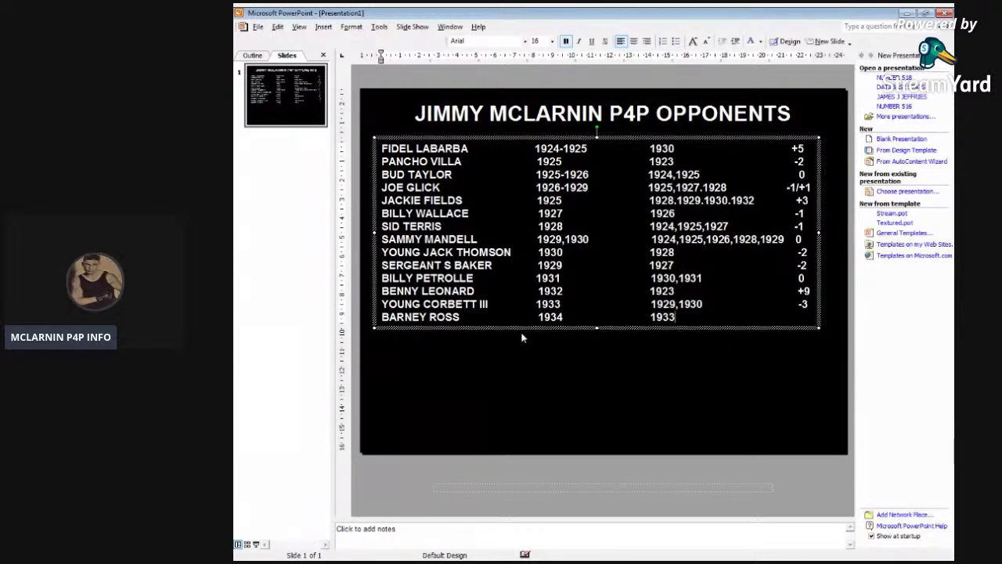
{"action": "type", "text": ",193"}
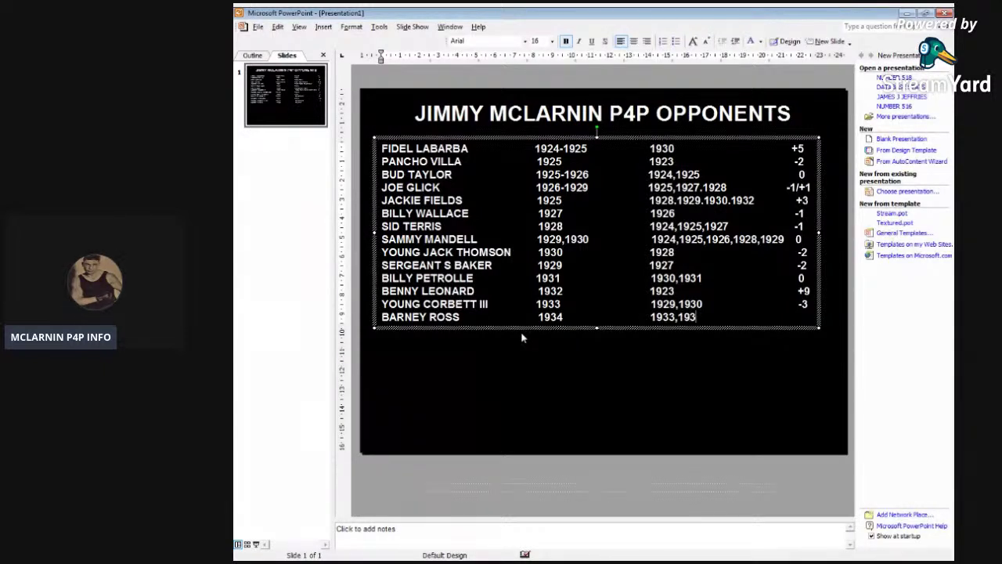
{"action": "type", "text": "4,1935"}
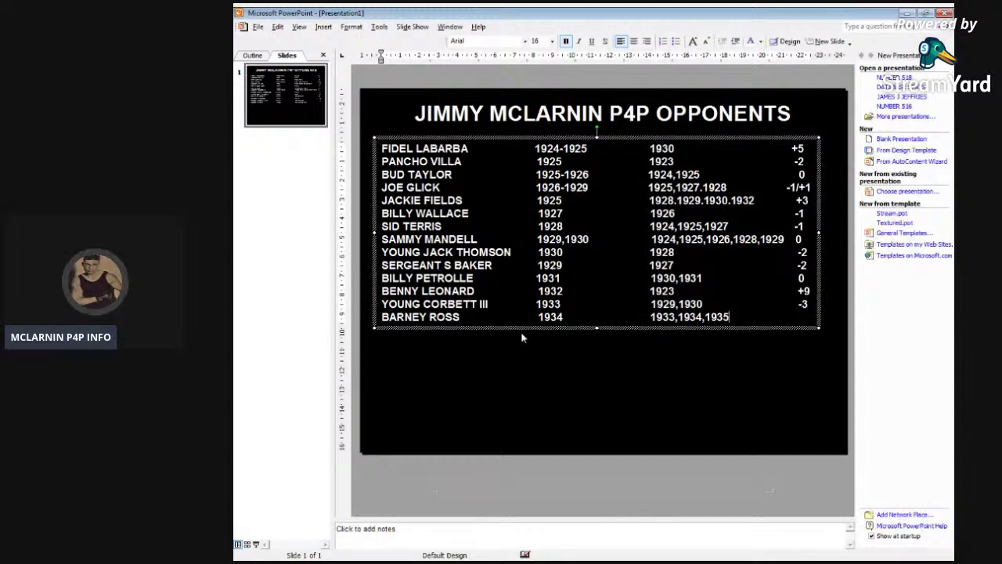
{"action": "type", "text": ",1936"}
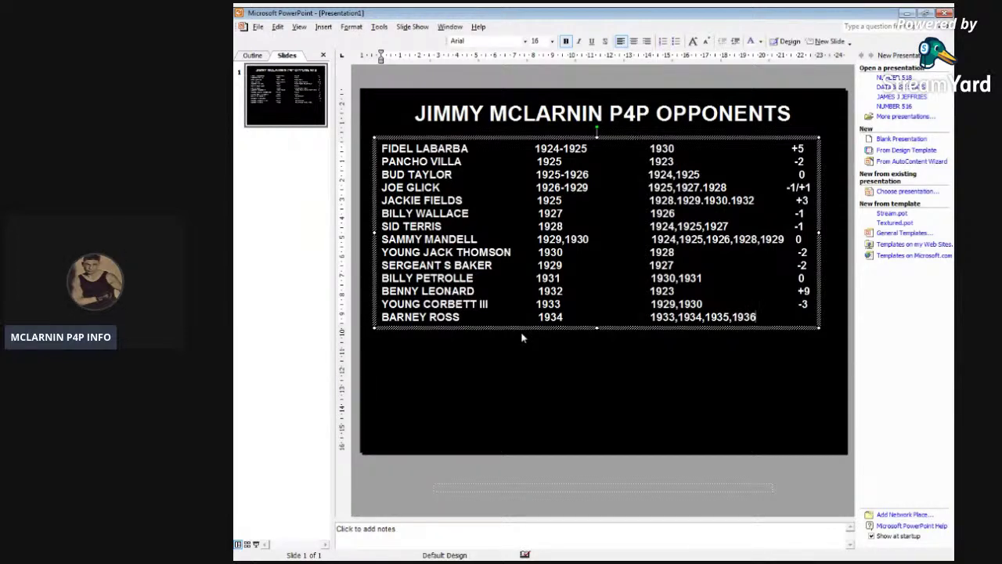
{"action": "key", "text": "Tab"}
{"action": "type", "text": "0"}
{"action": "key", "text": "Return"}
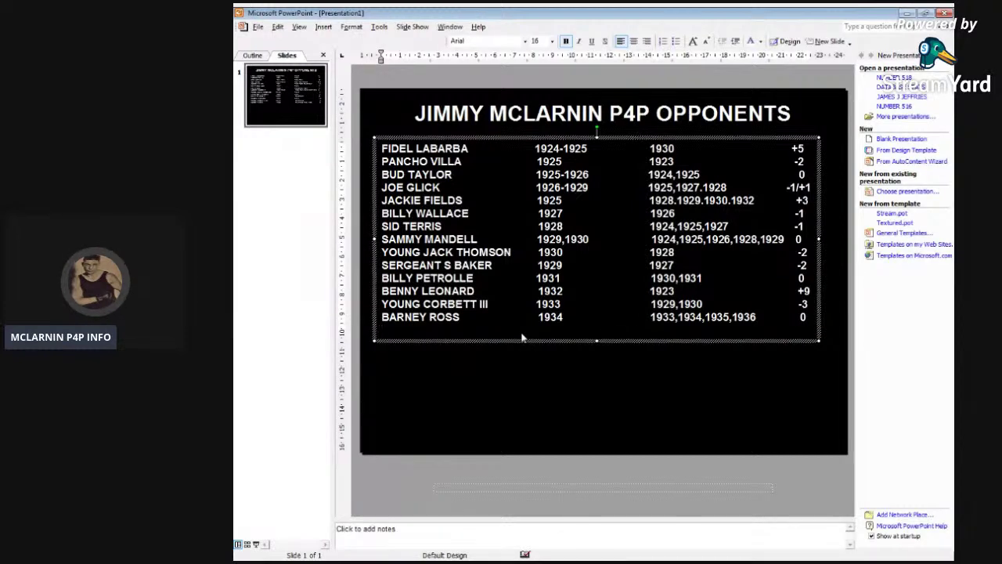
Add a TONY CANZONERI row below Barney Ross with 1936, 1929-1935 and -1 in the aligned columns
{"action": "type", "text": "TONY "}
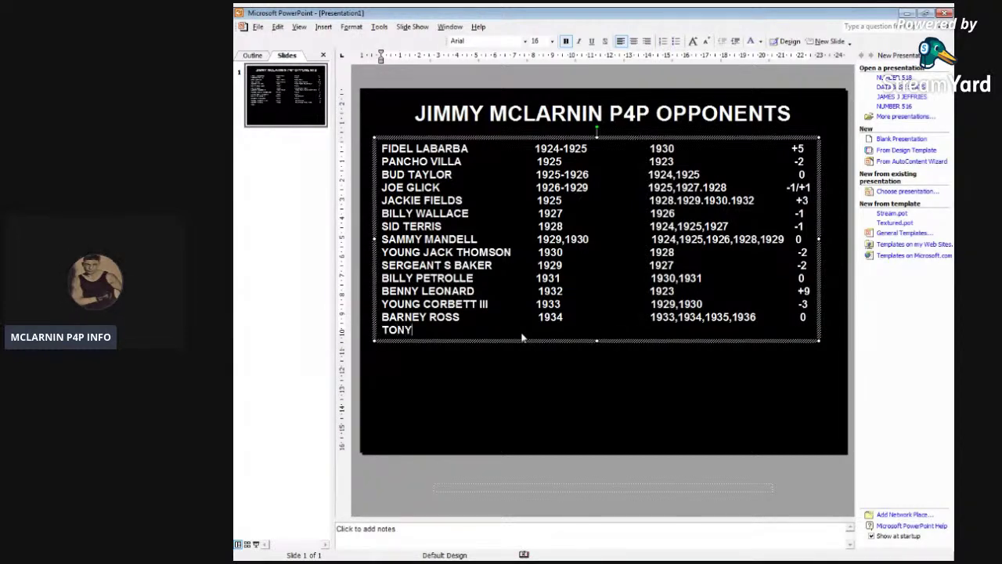
{"action": "type", "text": "CANZONERI    "}
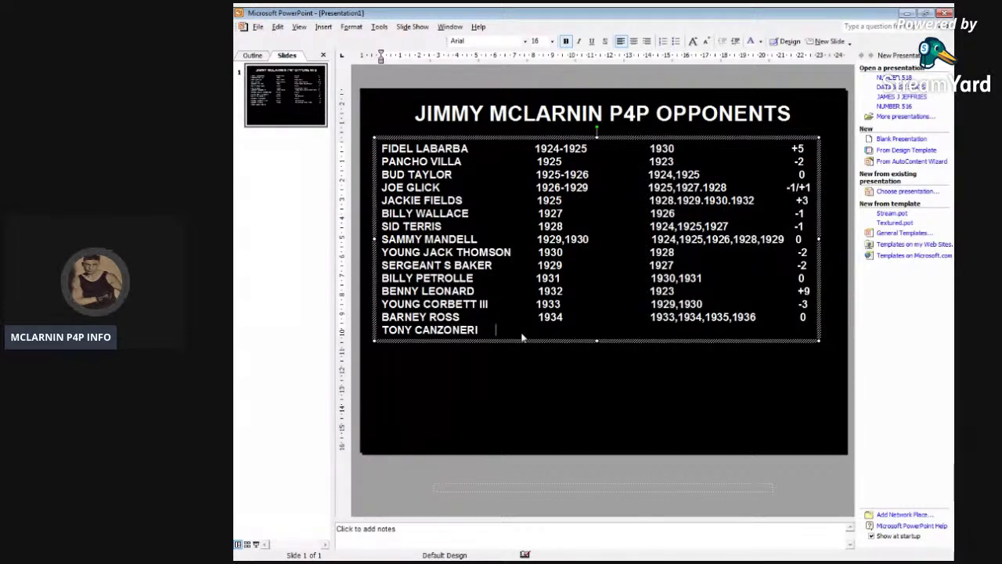
{"action": "type", "text": "           1936                     1929-1"}
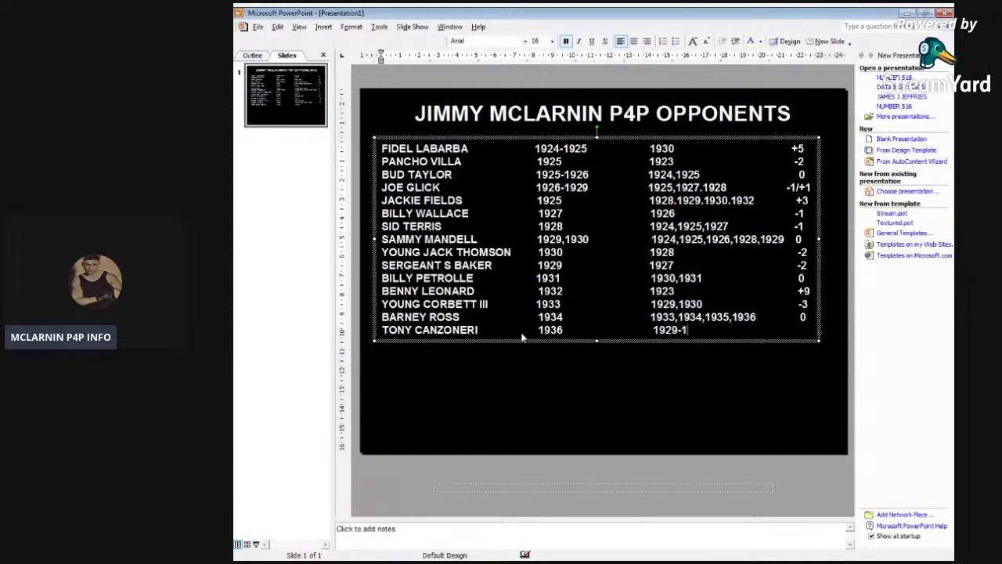
{"action": "type", "text": "935      "}
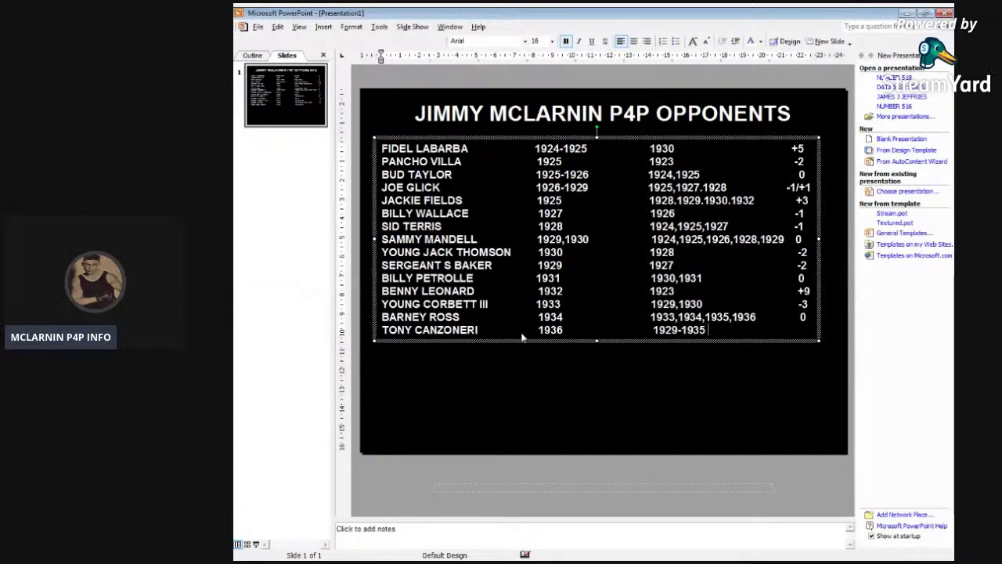
{"action": "type", "text": "                -1"}
{"action": "key", "text": "Return"}
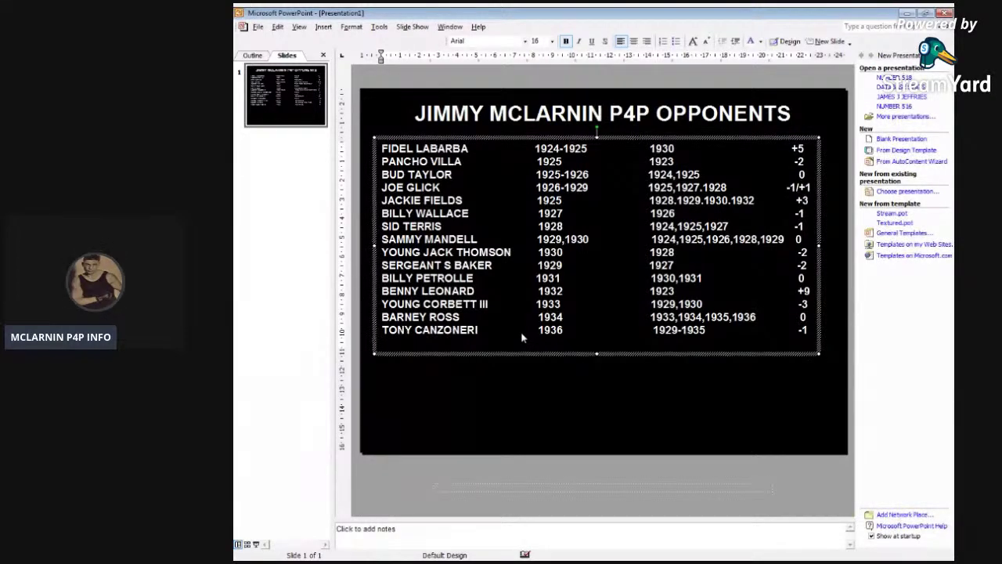
Add a LOU AMBERS row below Tony Canzoneri with 1936, 1936.1937,1938,1939 and 0 in the aligned columns
{"action": "type", "text": "LOU AMBERS"}
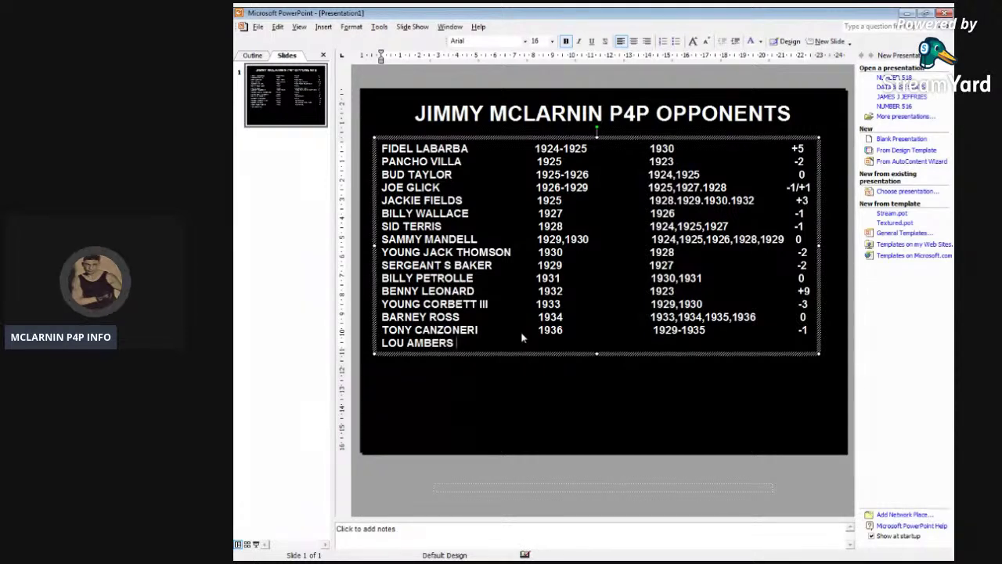
{"action": "type", "text": " 193"}
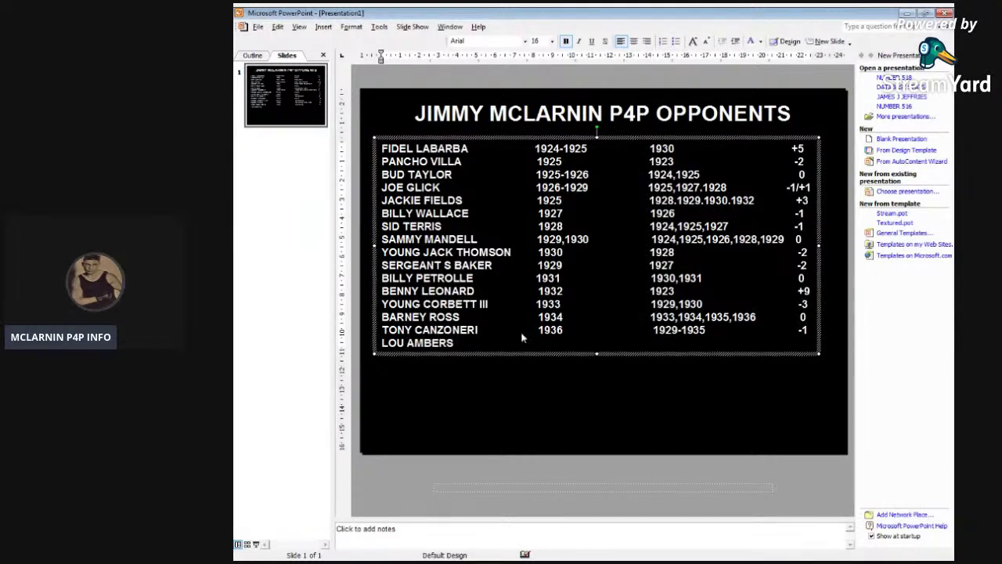
{"action": "type", "text": "6"}
{"action": "key", "text": "Tab"}
{"action": "key", "text": "Tab"}
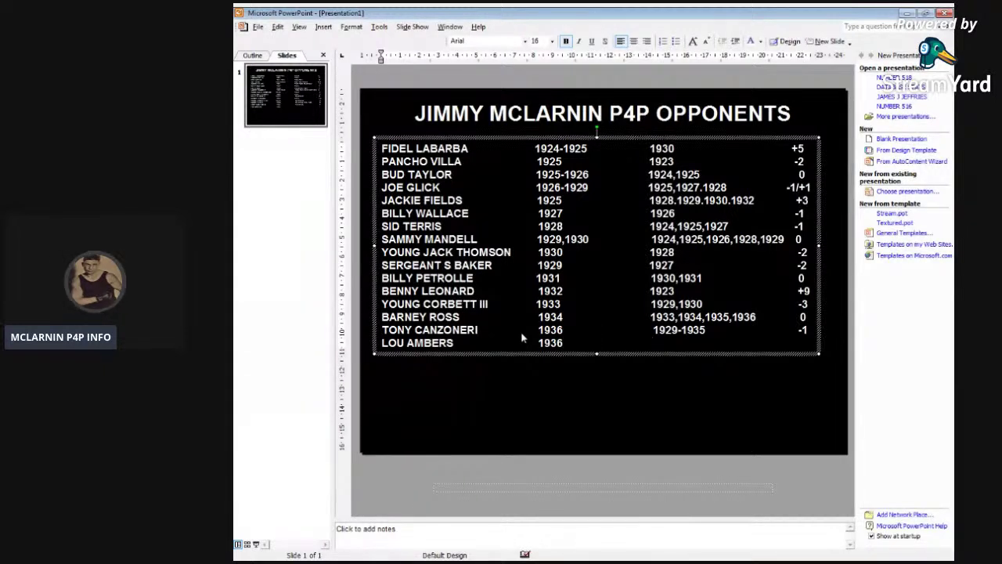
{"action": "type", "text": "1936.1937"}
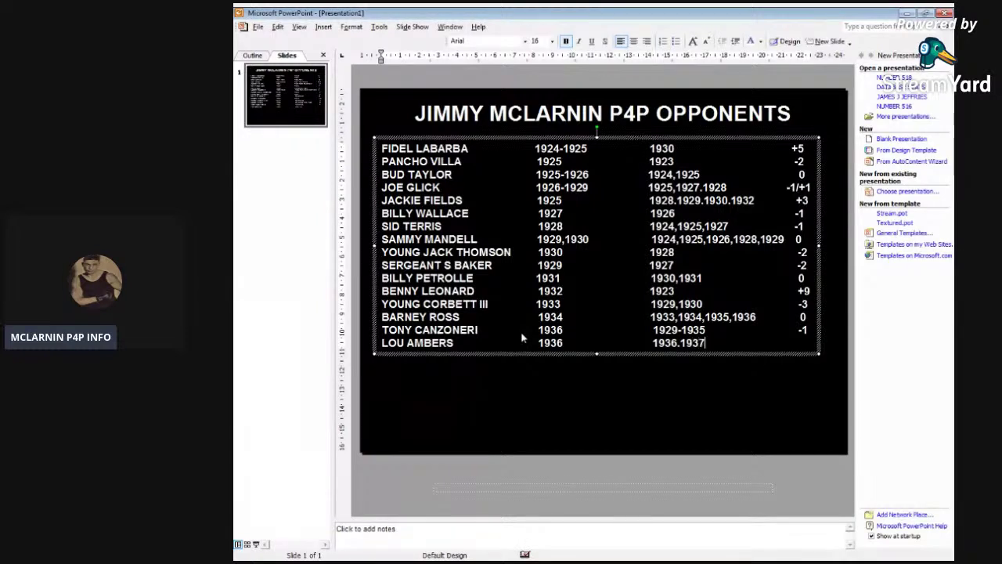
{"action": "type", "text": ",1938,1939 0"}
{"action": "key", "text": "Return"}
Add a RAY MILLER row below Lou Ambers with 1929, 1928 and -1 in the aligned columns
{"action": "type", "text": "RAY MILLER"}
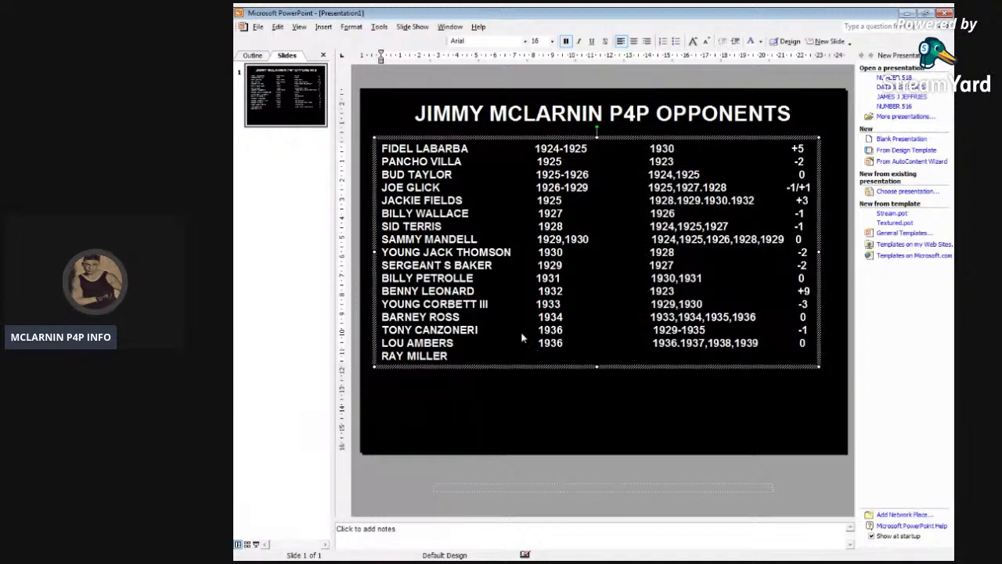
{"action": "type", "text": "                    1929"}
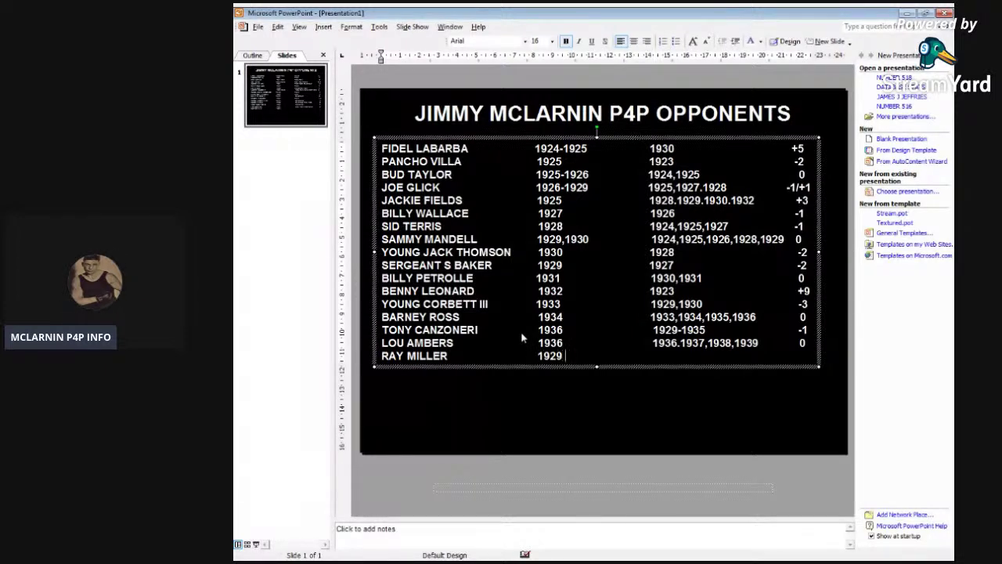
{"action": "type", "text": "                  1928"}
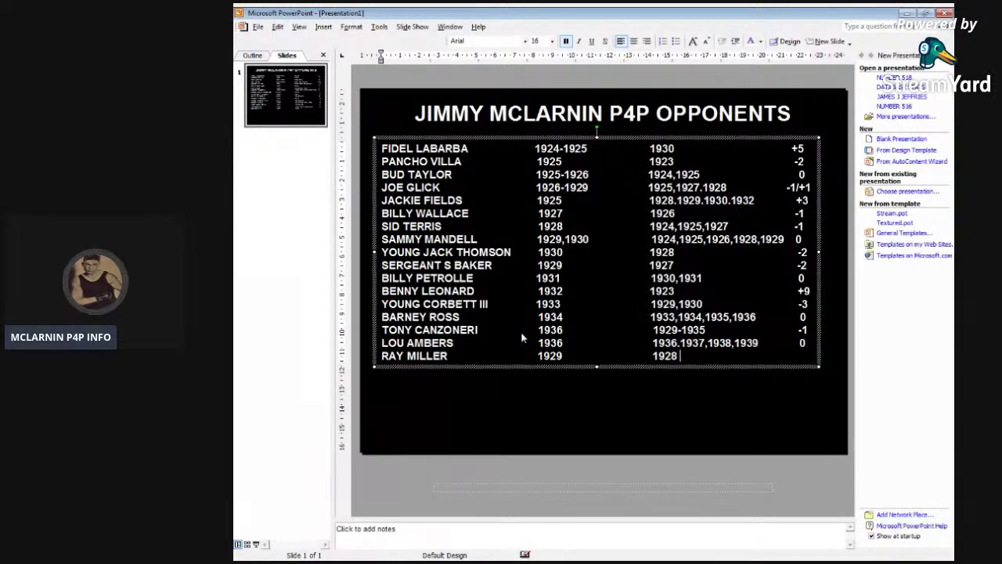
{"action": "type", "text": "                                      -1"}
{"action": "key", "text": "Return"}
{"action": "type", "text": "SA"}
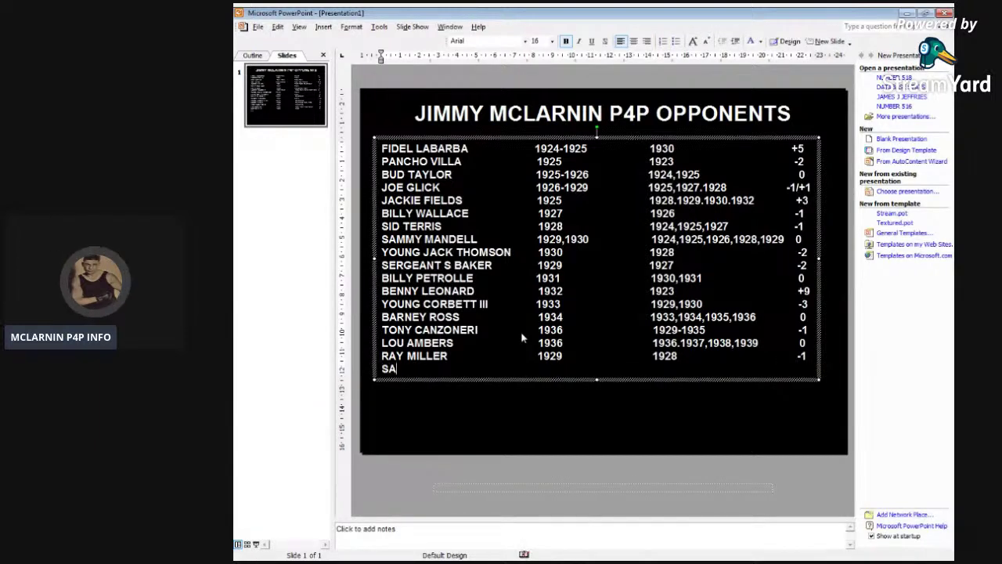
{"action": "type", "text": "MMY FULLER"}
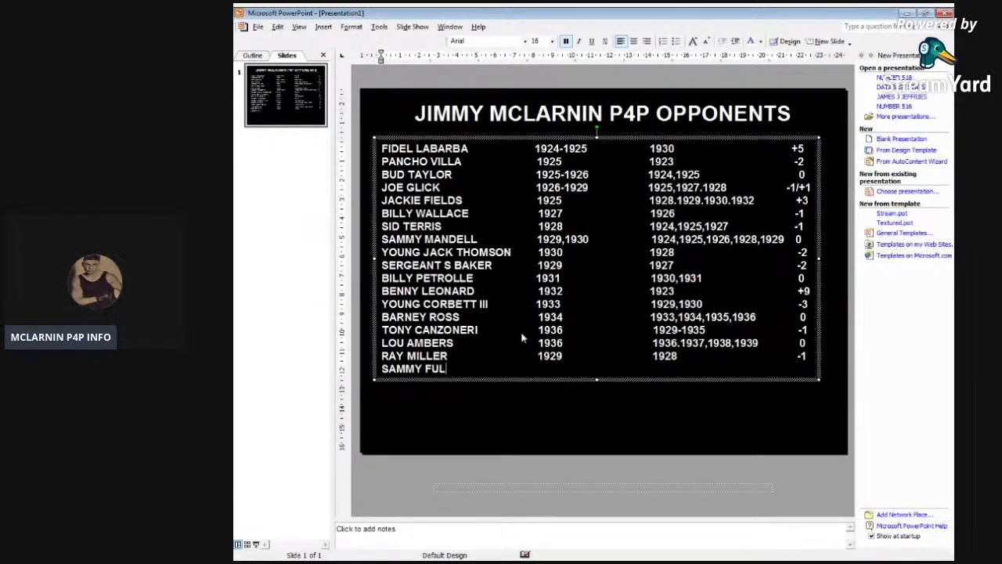
{"action": "key", "text": "Tab"}
{"action": "key", "text": "Tab"}
{"action": "key", "text": "Tab"}
{"action": "type", "text": "1932"}
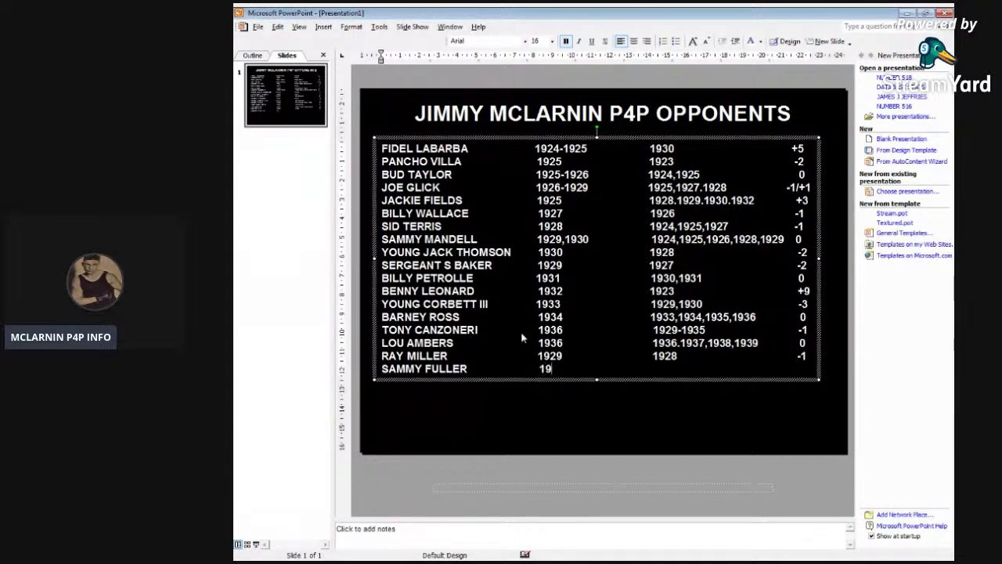
{"action": "key", "text": "Tab"}
{"action": "key", "text": "Tab"}
{"action": "key", "text": "Tab"}
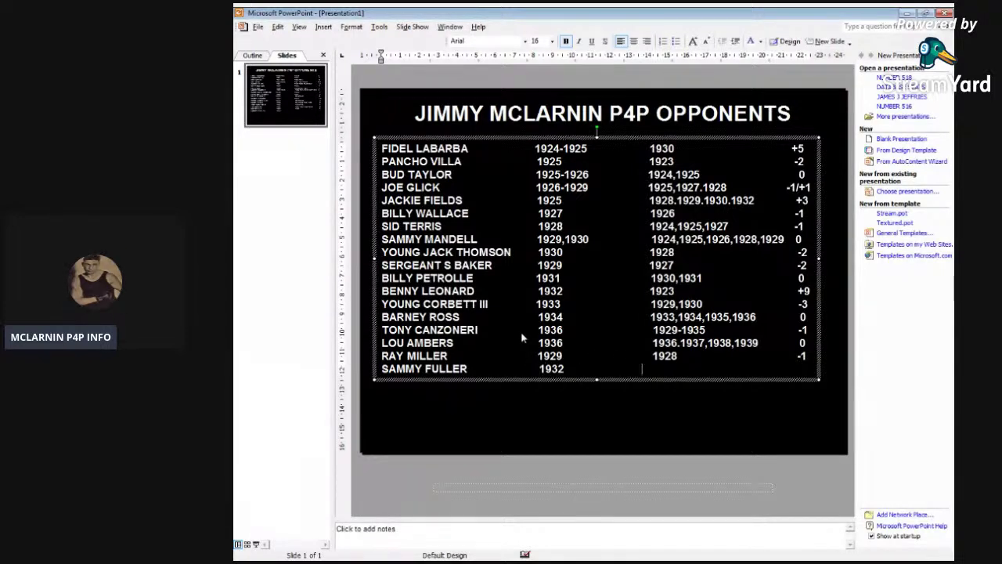
{"action": "type", "text": "1932"}
{"action": "key", "text": "Tab"}
{"action": "key", "text": "Tab"}
{"action": "key", "text": "Tab"}
{"action": "type", "text": "0"}
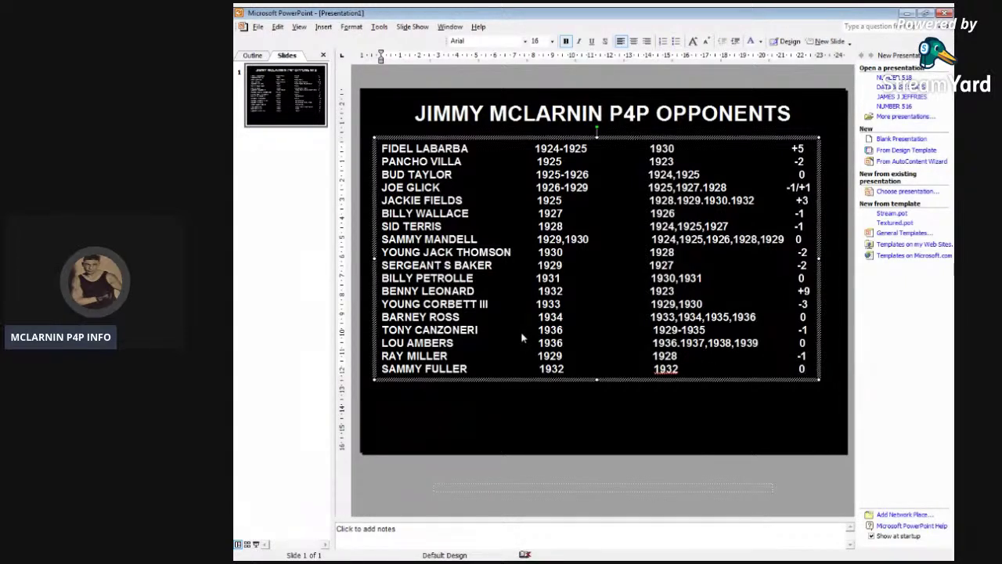
{"action": "left_click", "coordinate": [685, 471]}
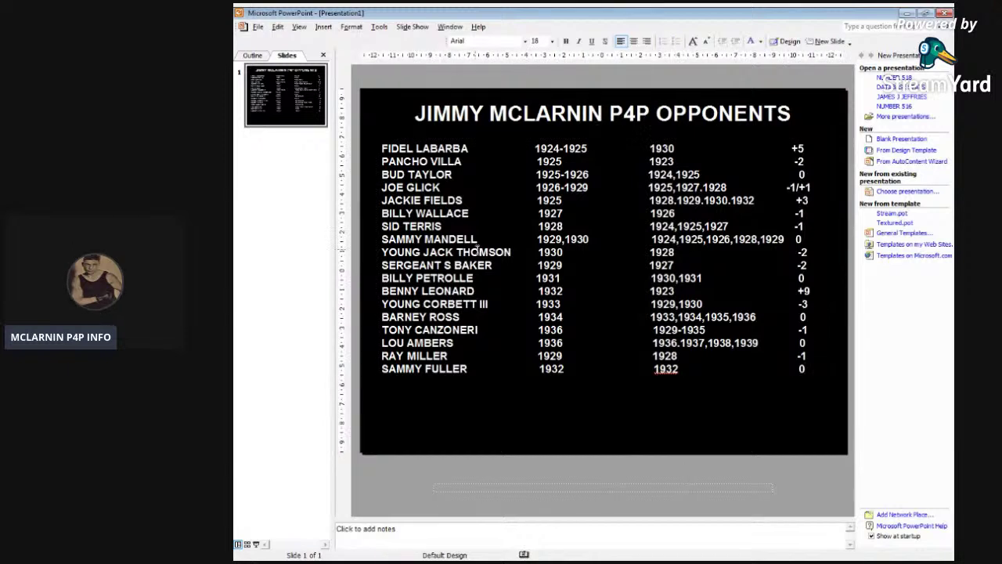